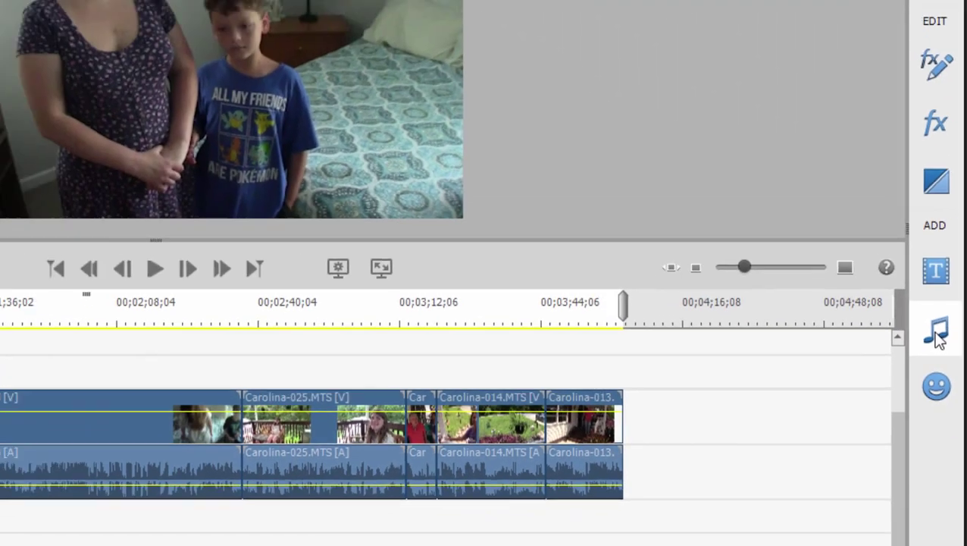
Open the music library and list all Audio Tracks.
click(915, 316)
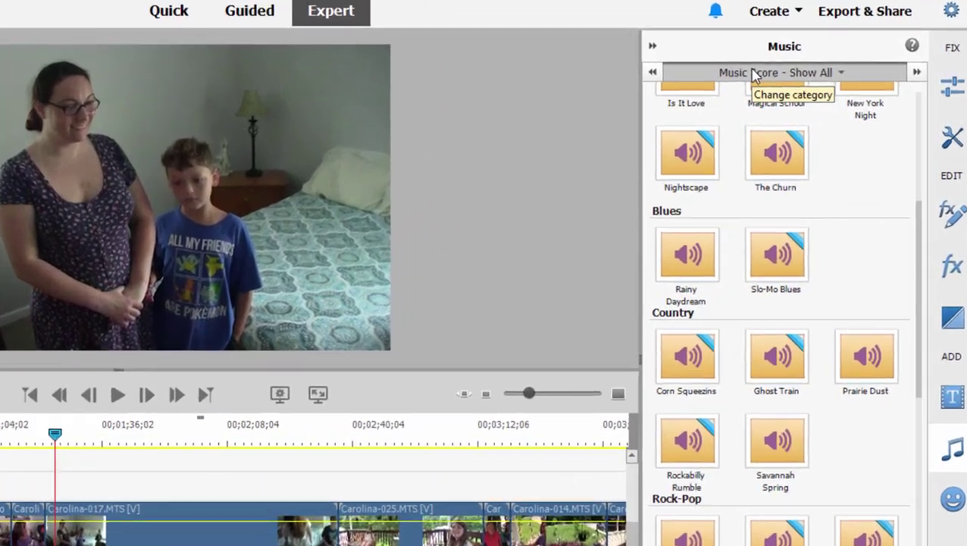
click(754, 73)
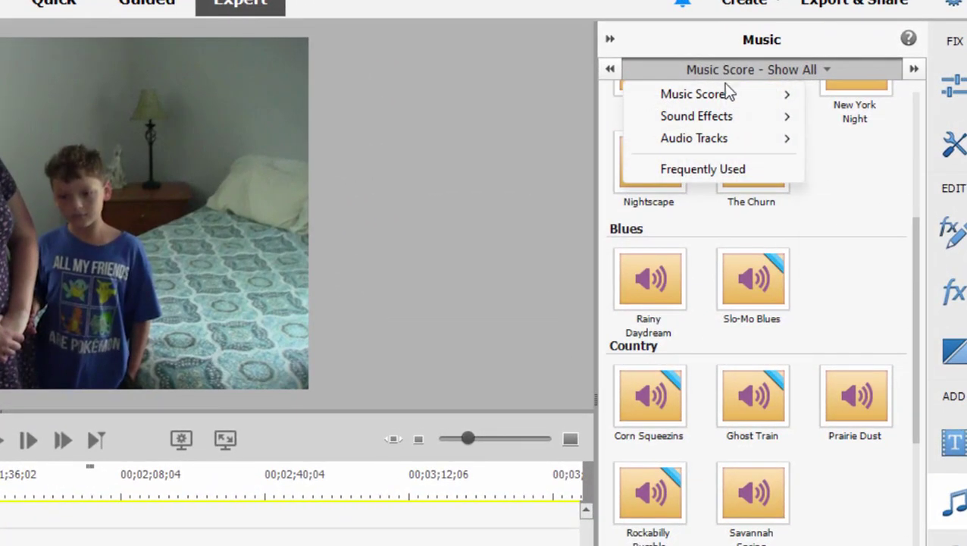
mouse_move(721, 120)
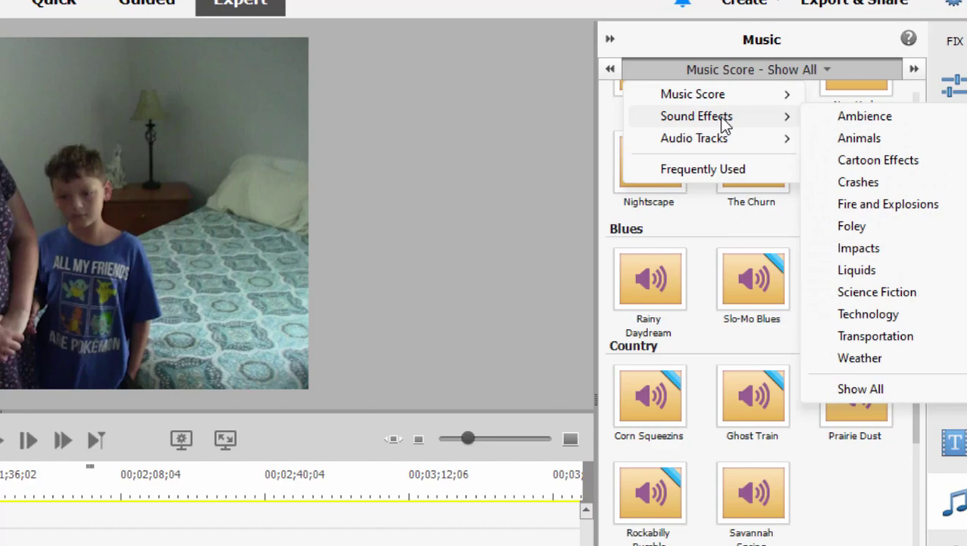
mouse_move(789, 138)
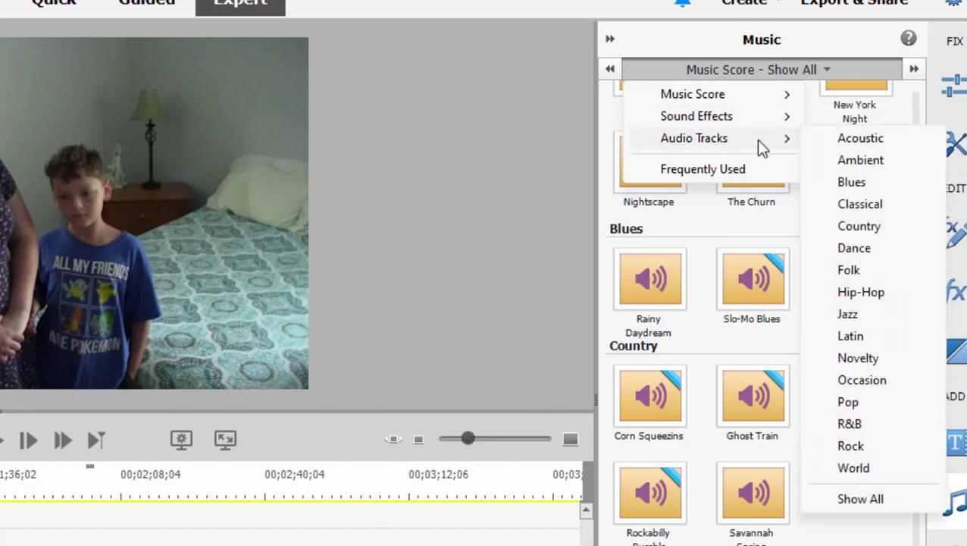
click(860, 498)
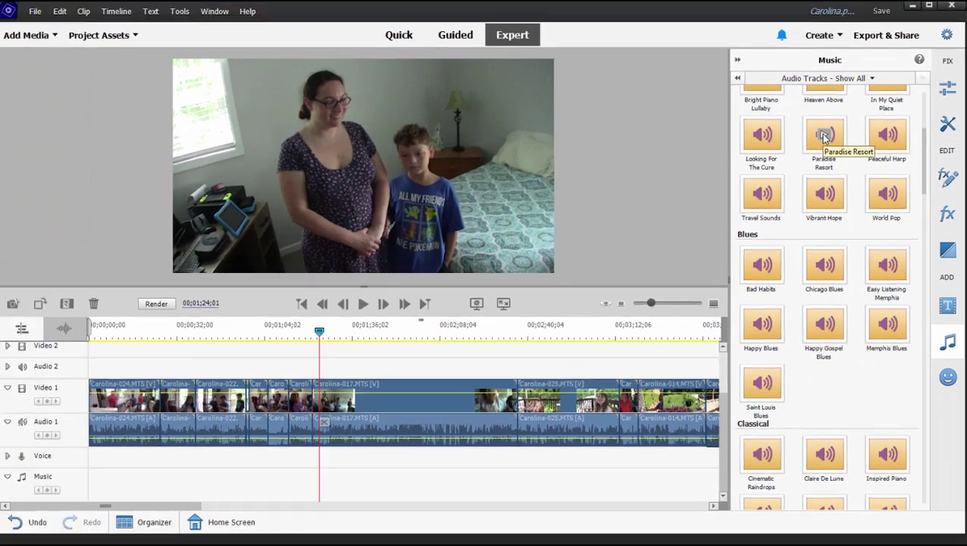
Browse the Audio Tracks genres from Classical to World, then reopen the category list.
scroll(755, 163, down, 3)
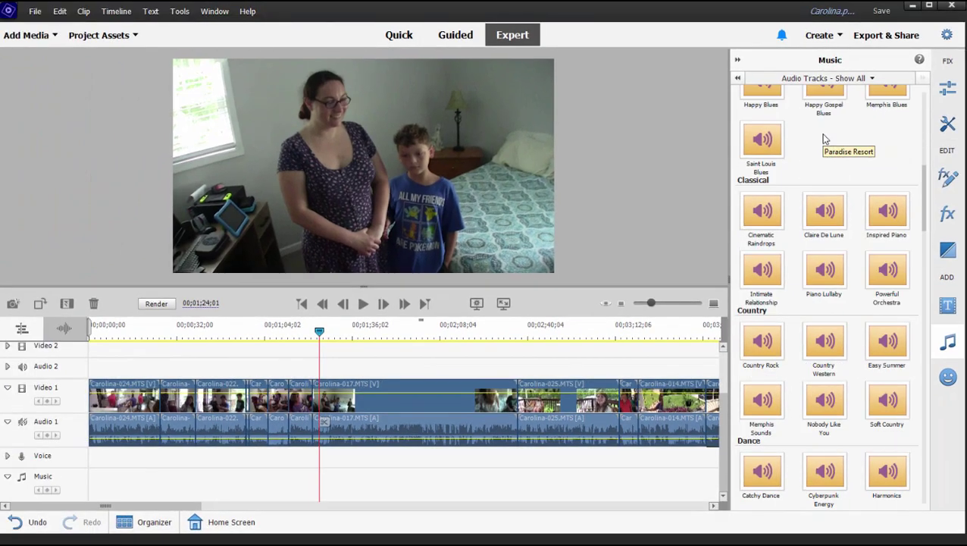
scroll(825, 140, down, 5)
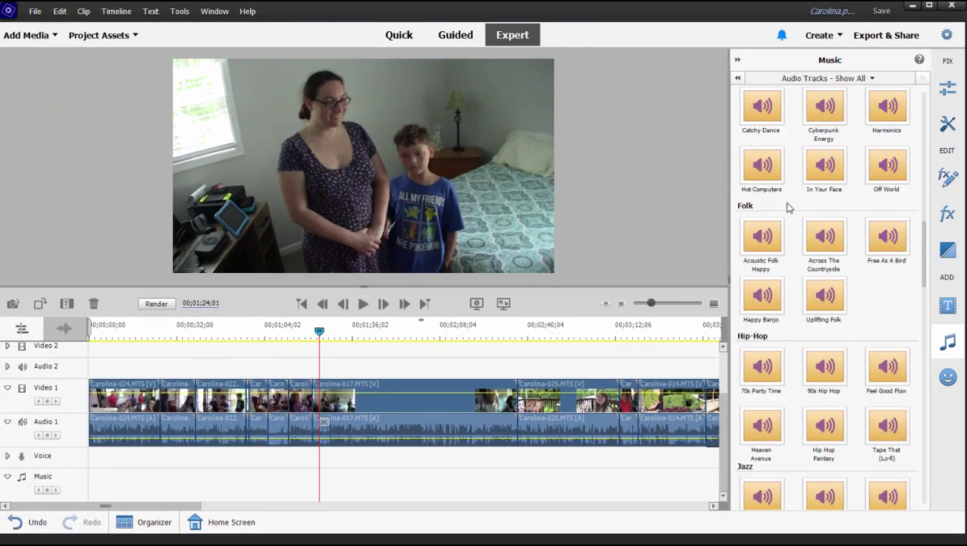
scroll(788, 208, down, 2)
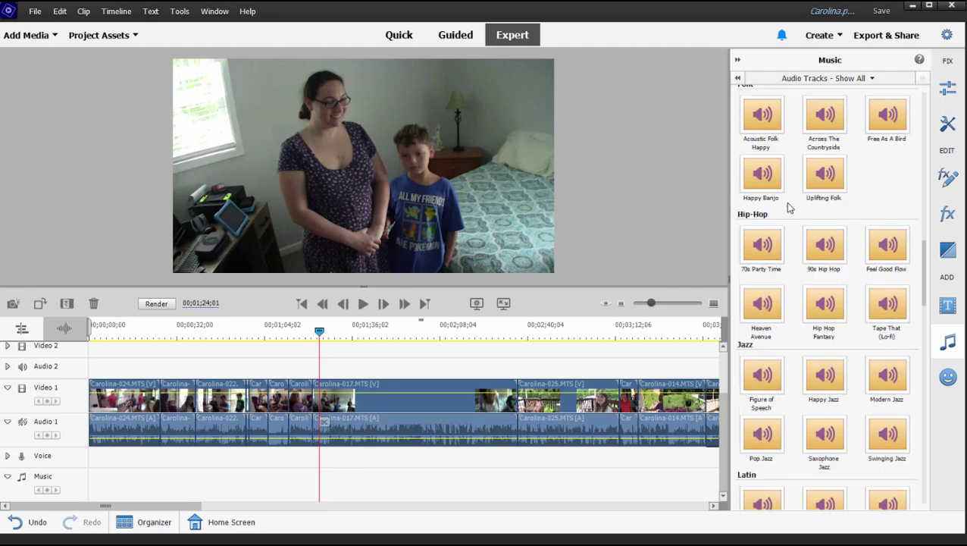
scroll(789, 209, down, 5)
scroll(844, 260, down, 10)
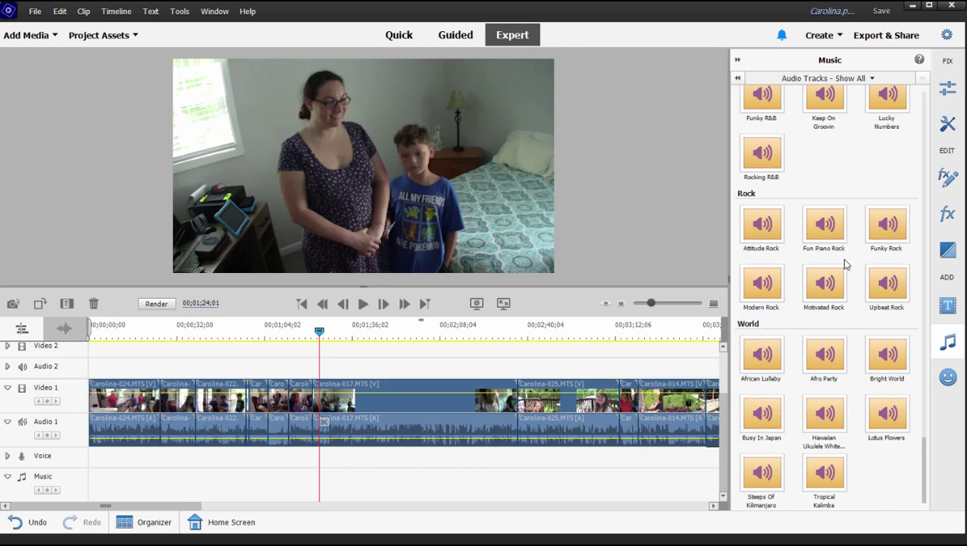
scroll(846, 261, up, 3)
scroll(847, 262, up, 5)
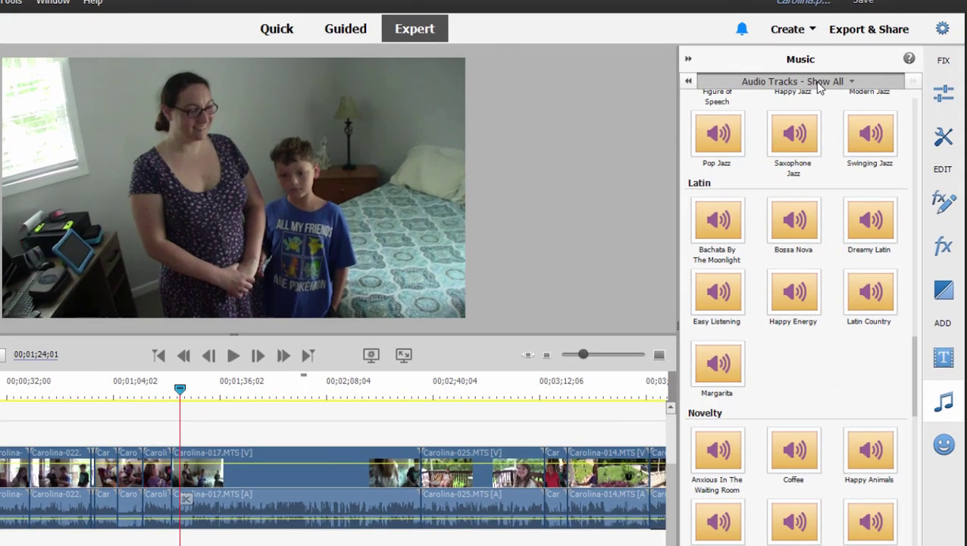
click(844, 79)
List all Music Score tracks and preview the Aura and Bedtime Story scores.
mouse_move(656, 121)
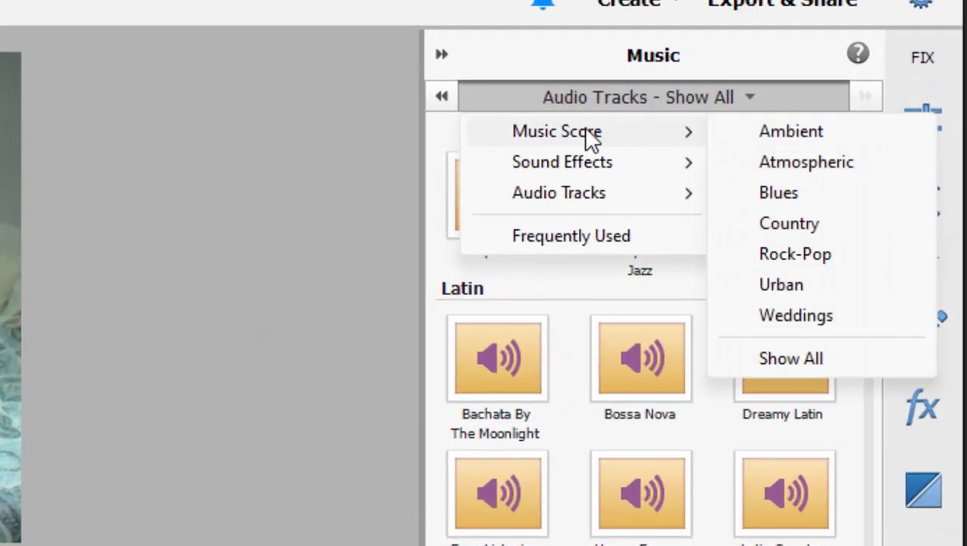
click(788, 359)
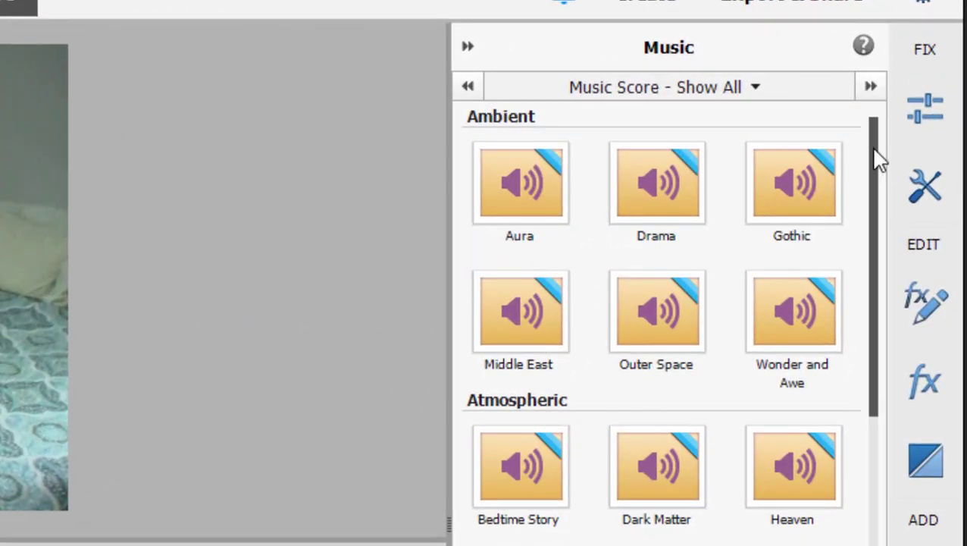
click(518, 184)
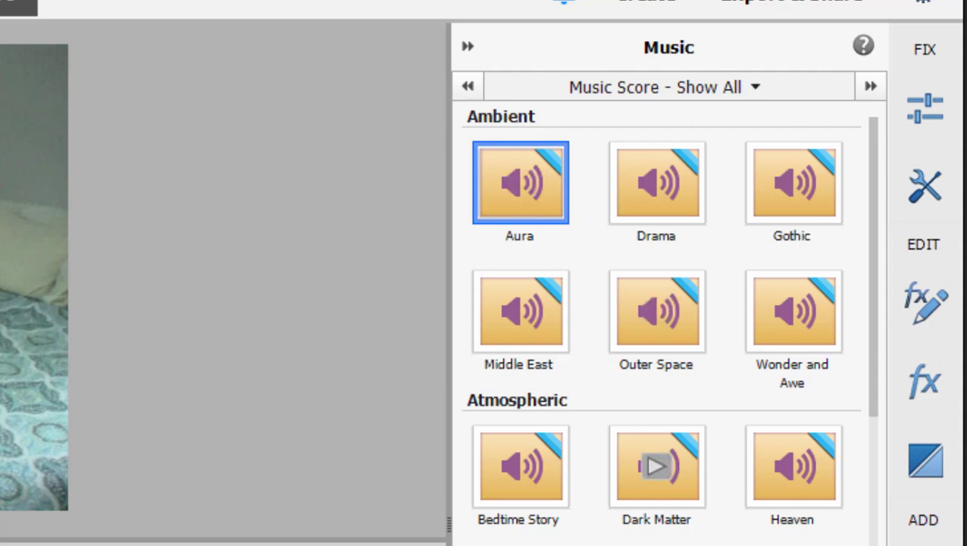
mouse_move(524, 478)
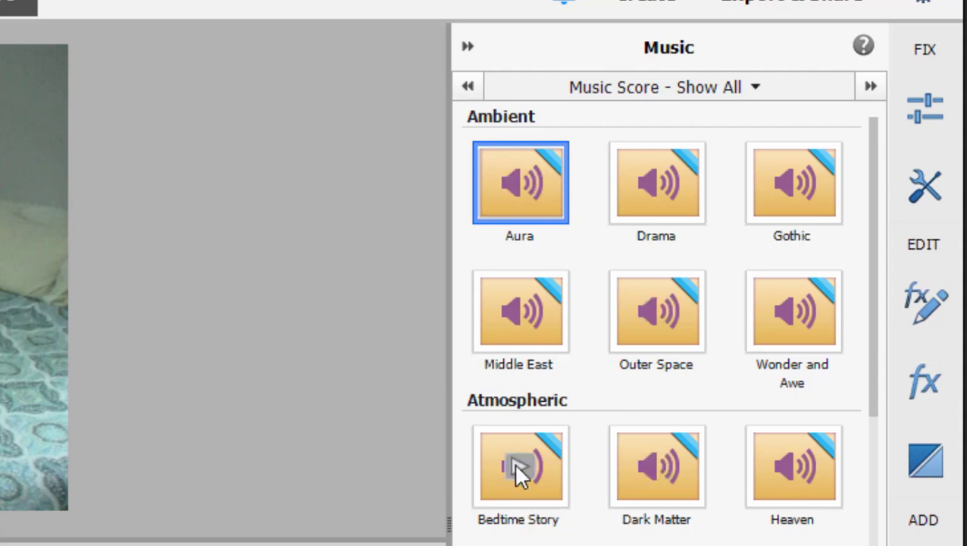
click(514, 461)
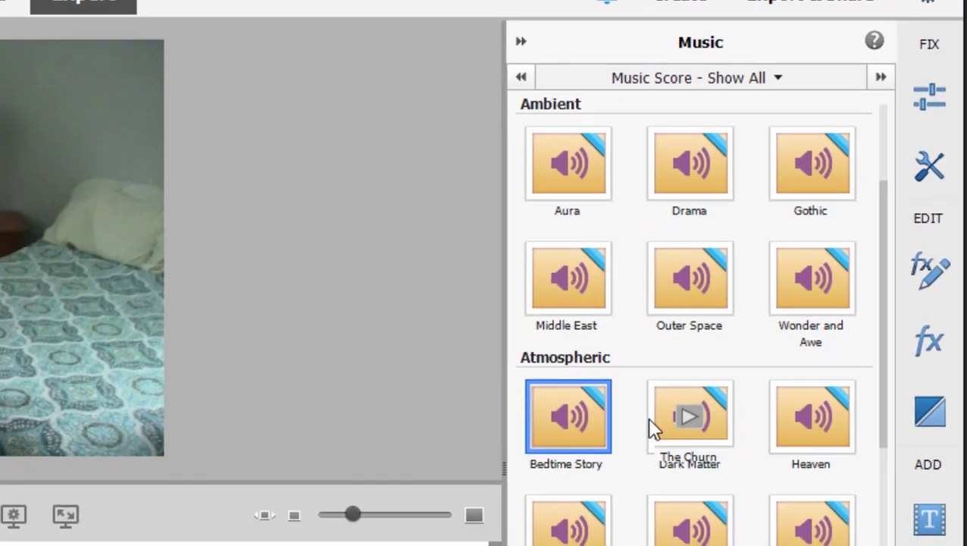
scroll(613, 479, down, 5)
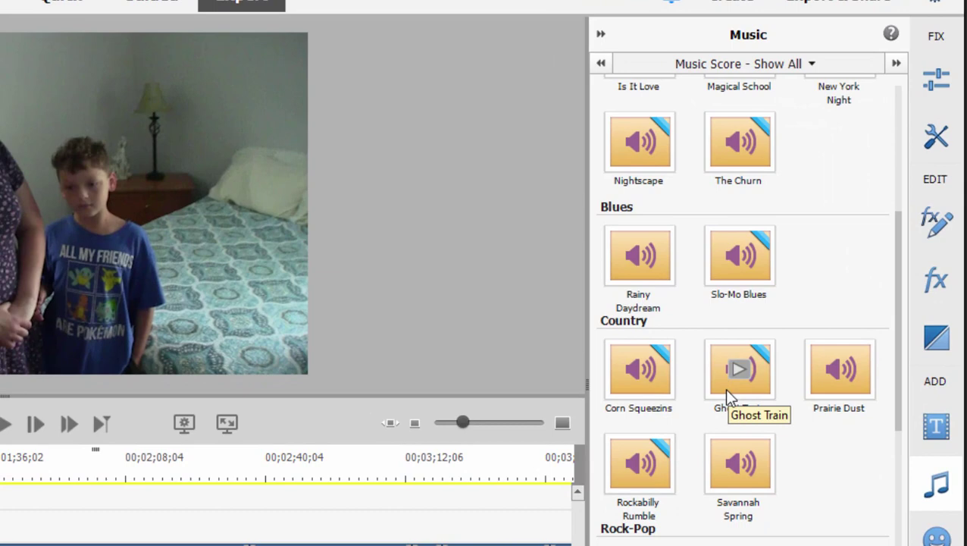
scroll(710, 406, down, 6)
scroll(717, 396, down, 5)
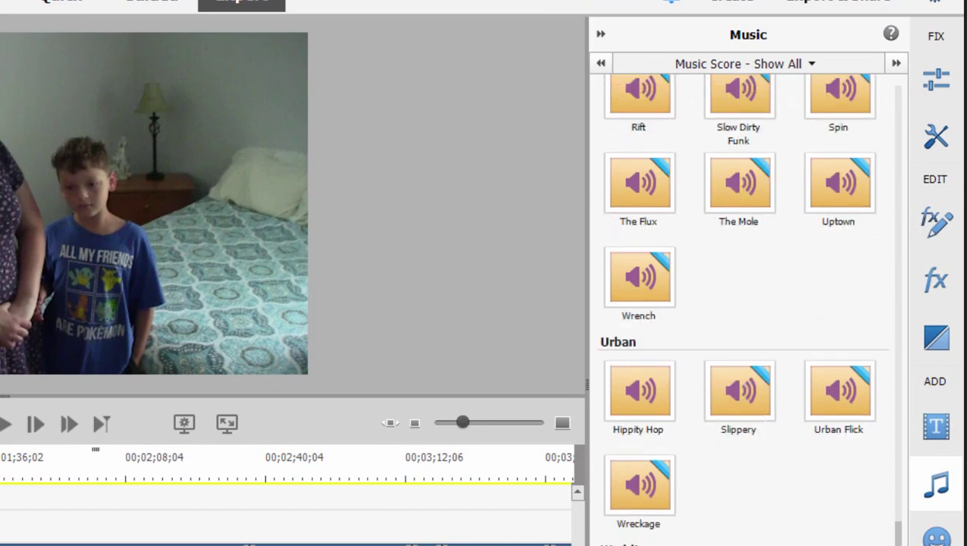
scroll(833, 457, up, 15)
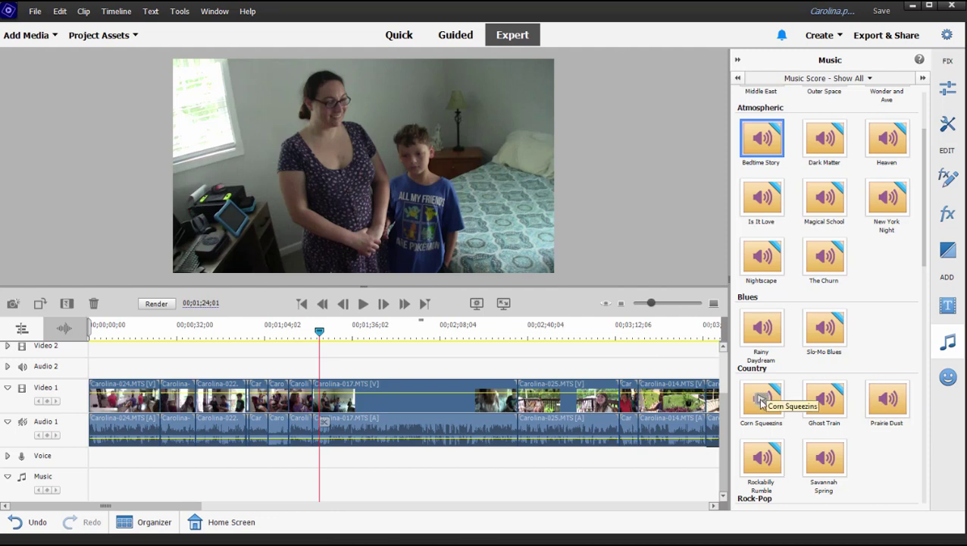
Select the Corn Squeezins, Rockabilly Rumble and Slo-Mo Blues scores to bring the Blues section into view.
click(761, 401)
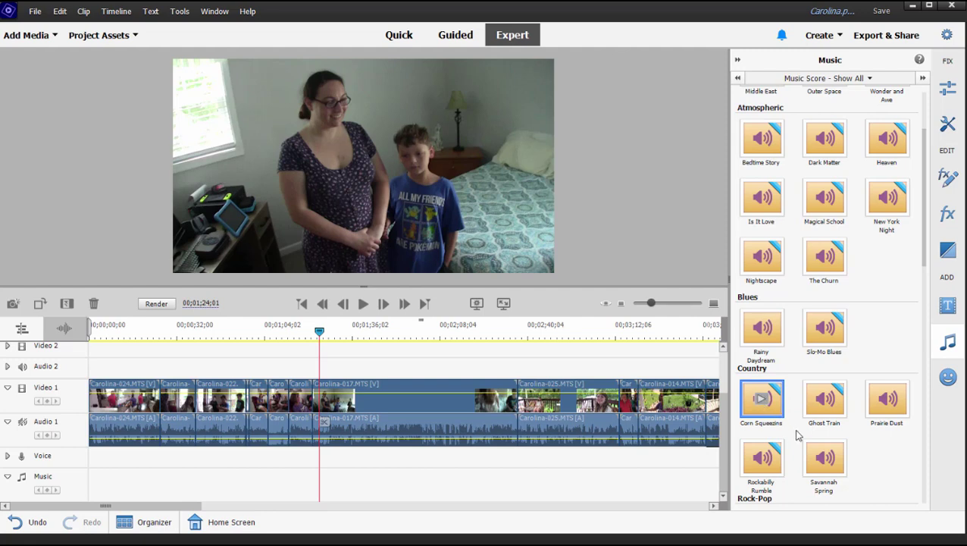
click(763, 460)
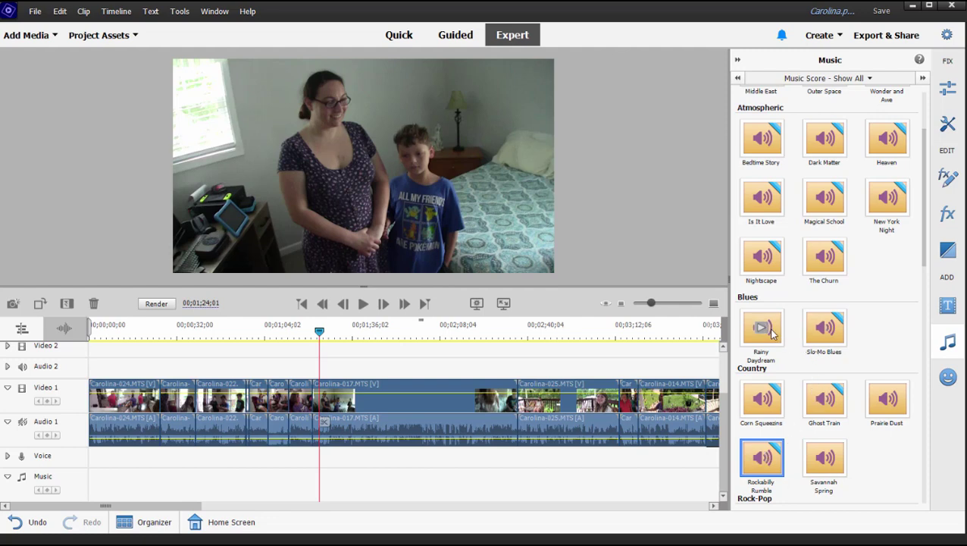
click(825, 331)
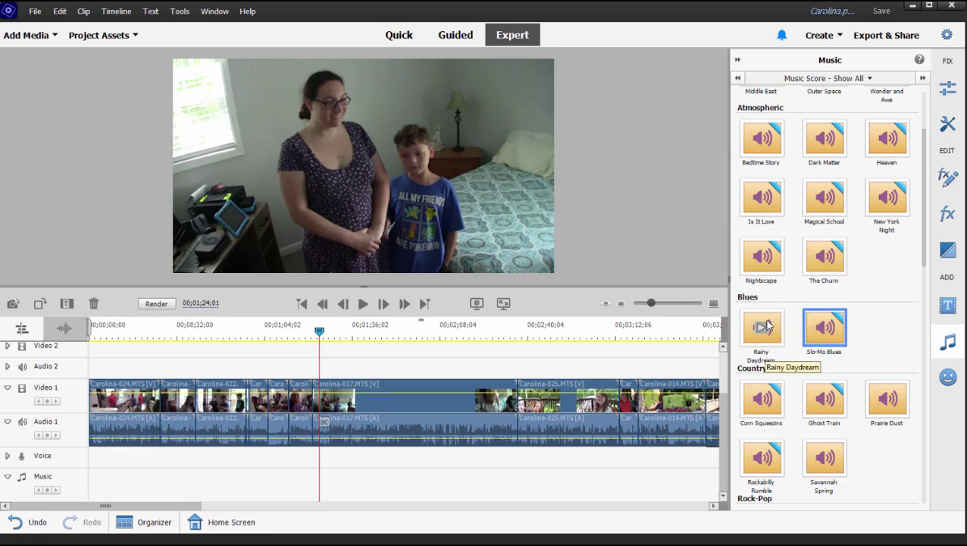
Place Rainy Daydream on the Music track with middle intensity and Fit Entire Video enabled.
drag(768, 326, 91, 485)
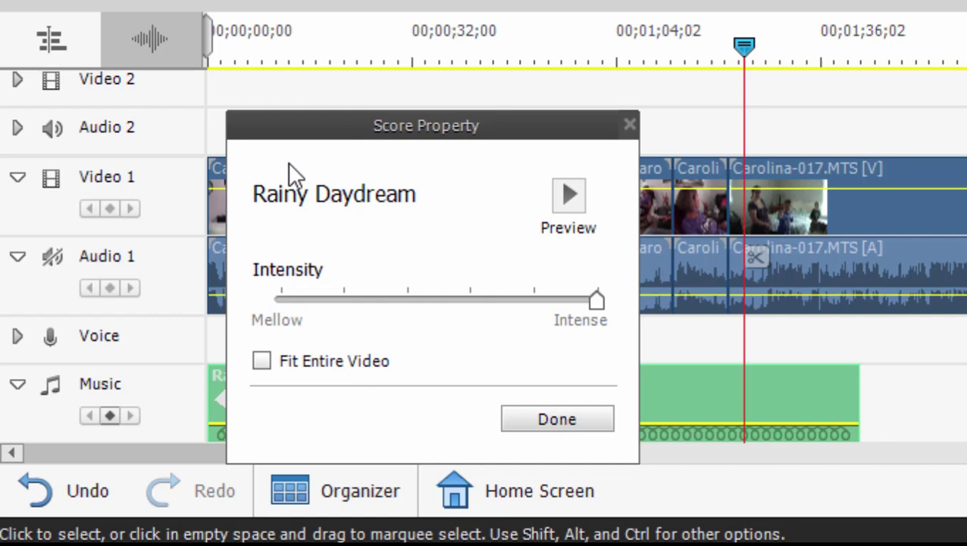
drag(598, 303, 407, 306)
drag(489, 317, 404, 307)
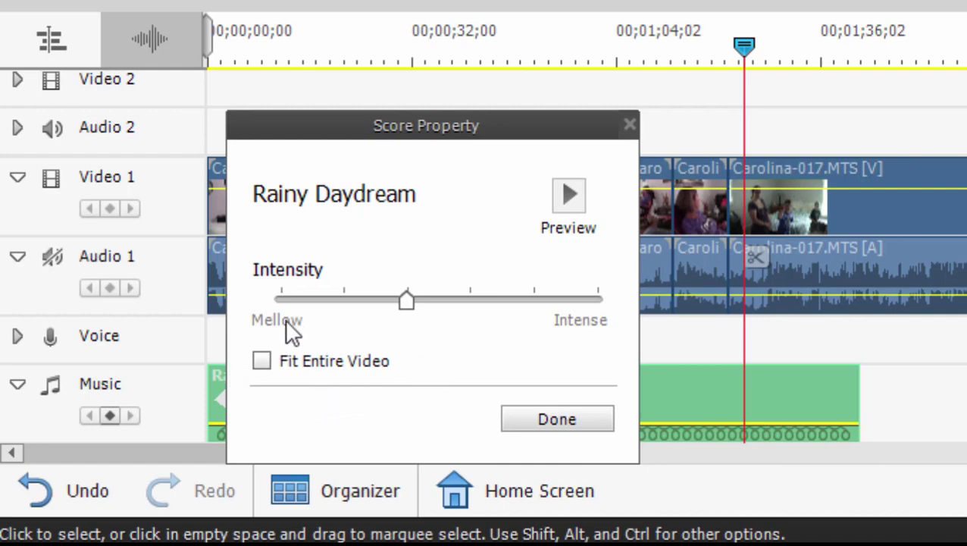
click(262, 361)
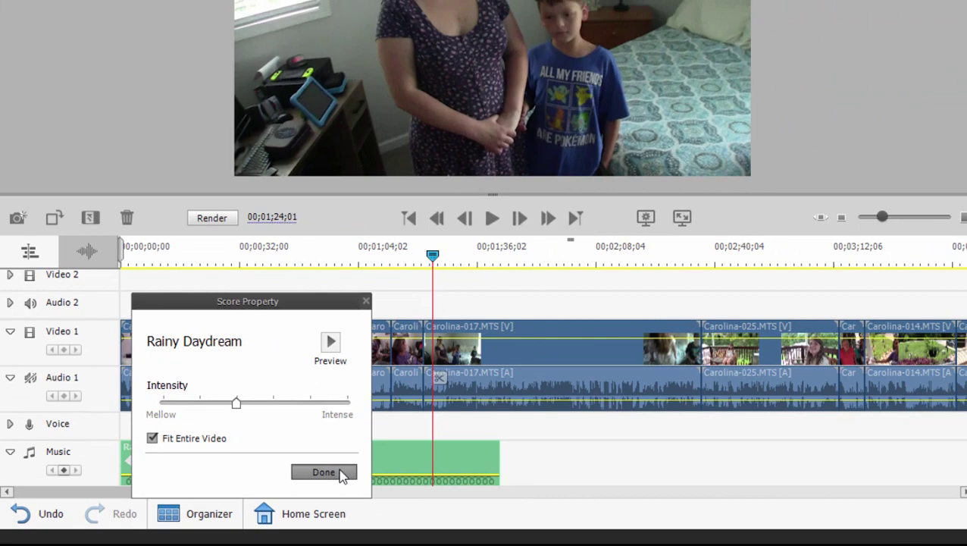
click(557, 419)
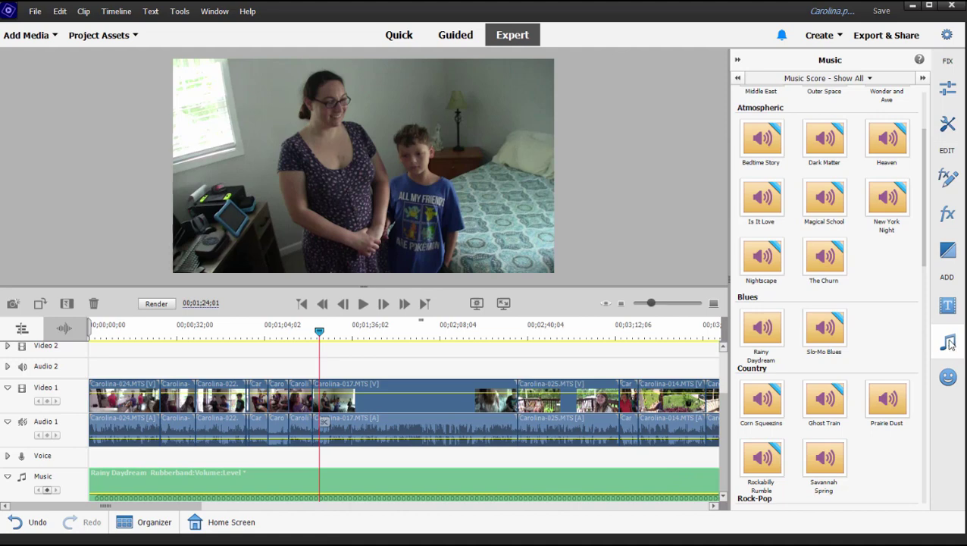
Close the music library, then collapse and re-expand the Music track.
click(948, 342)
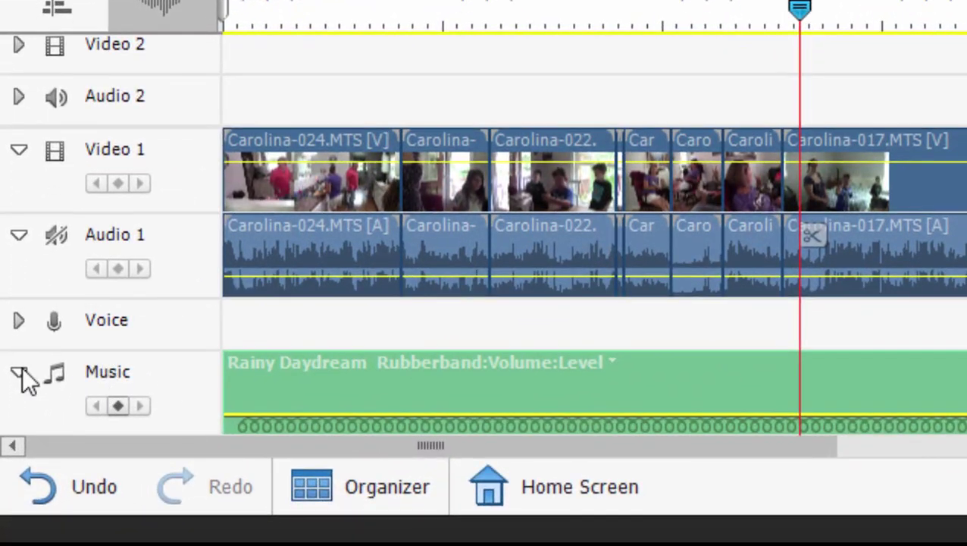
click(20, 372)
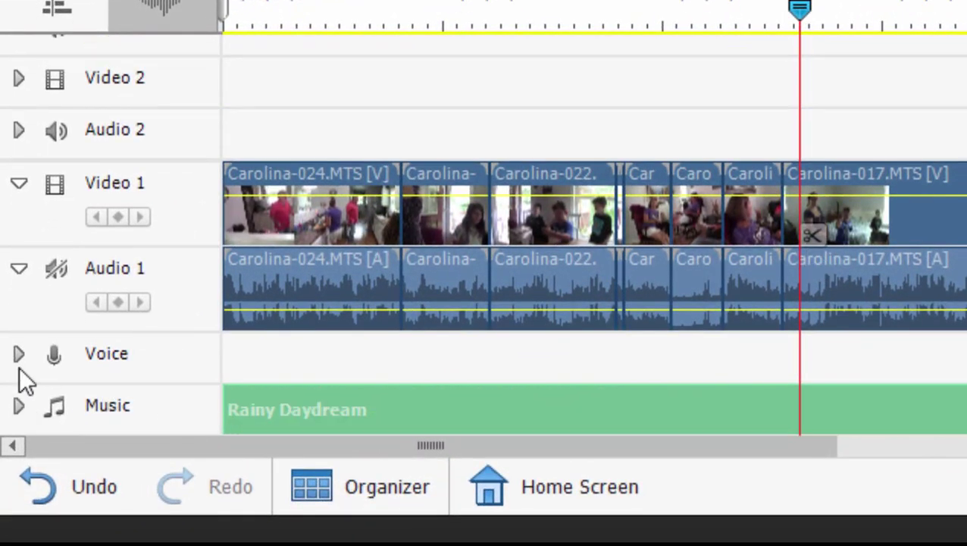
click(18, 407)
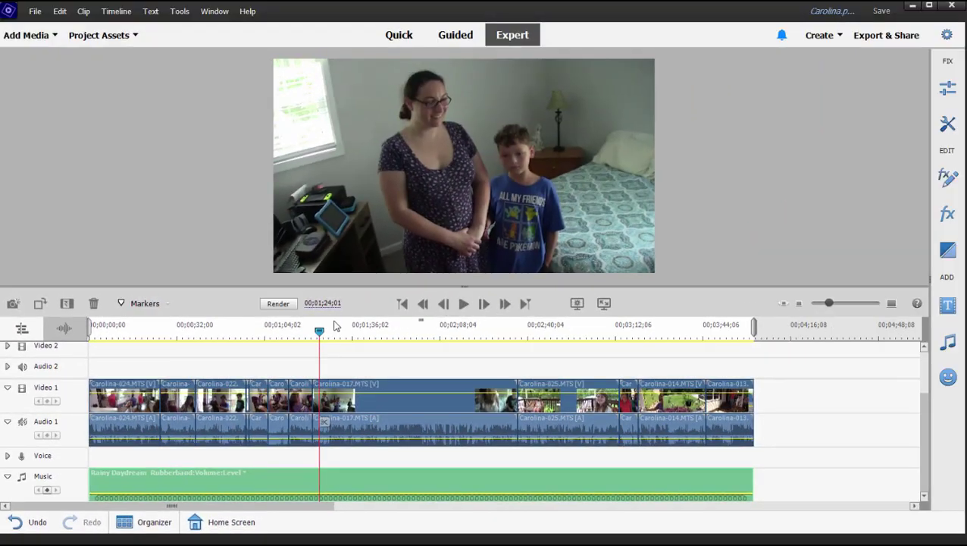
Play the scored movie from the start, then play the ending from about 00;03;50.
drag(319, 330, 90, 329)
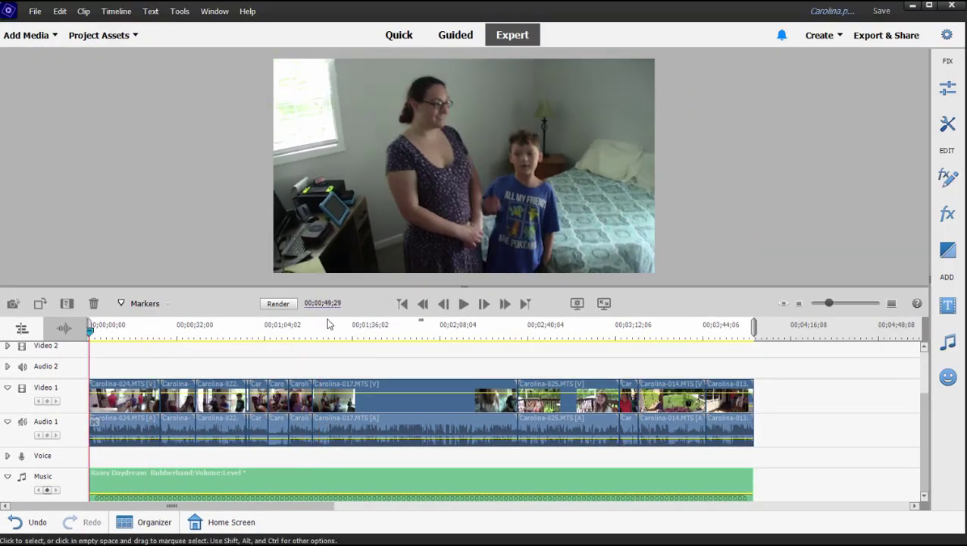
click(463, 304)
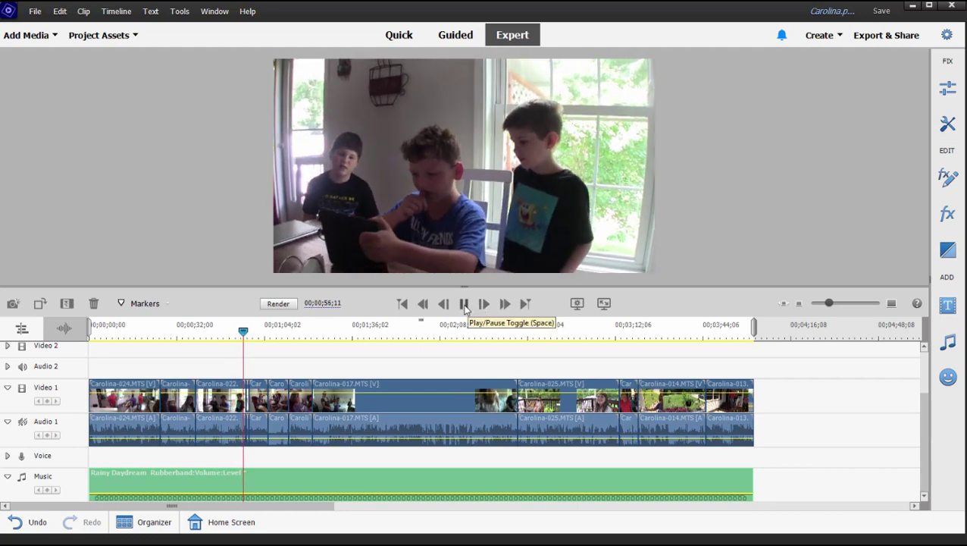
click(465, 305)
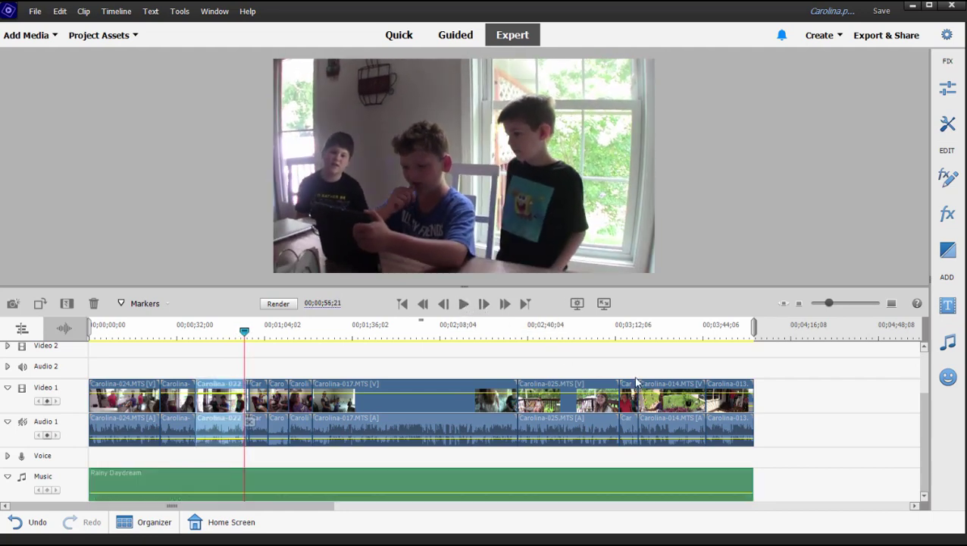
click(720, 331)
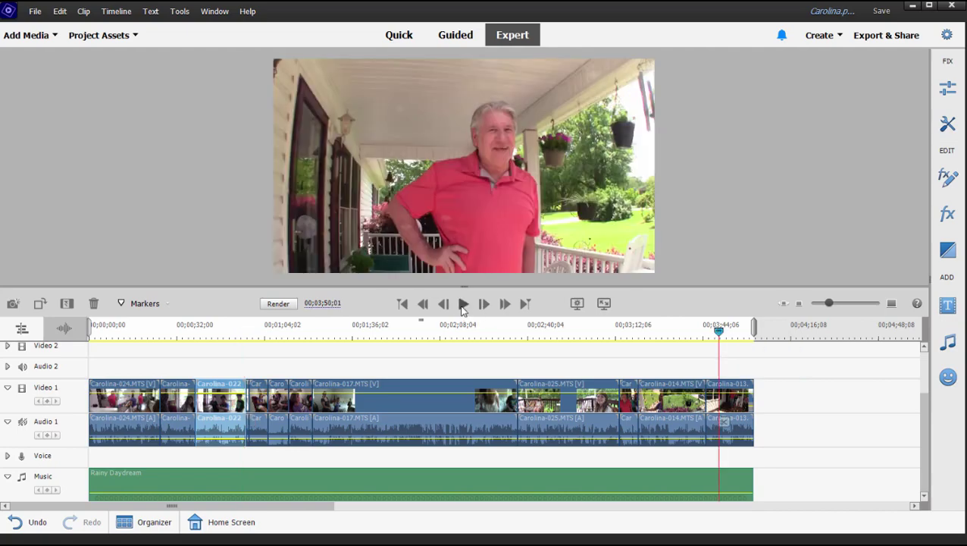
click(463, 304)
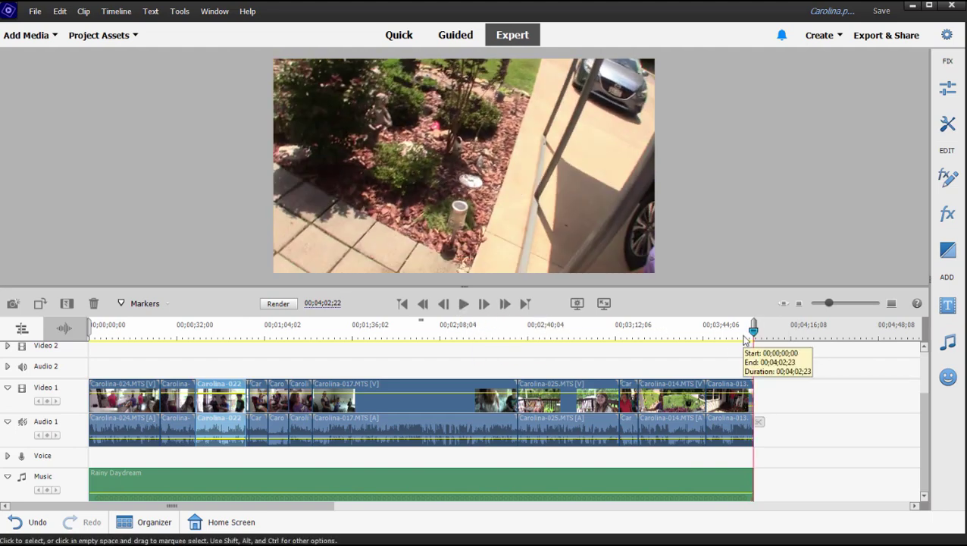
Trim Rainy Daydream to end at the 1:24 mark and play back from about 1:03.
drag(748, 337, 318, 364)
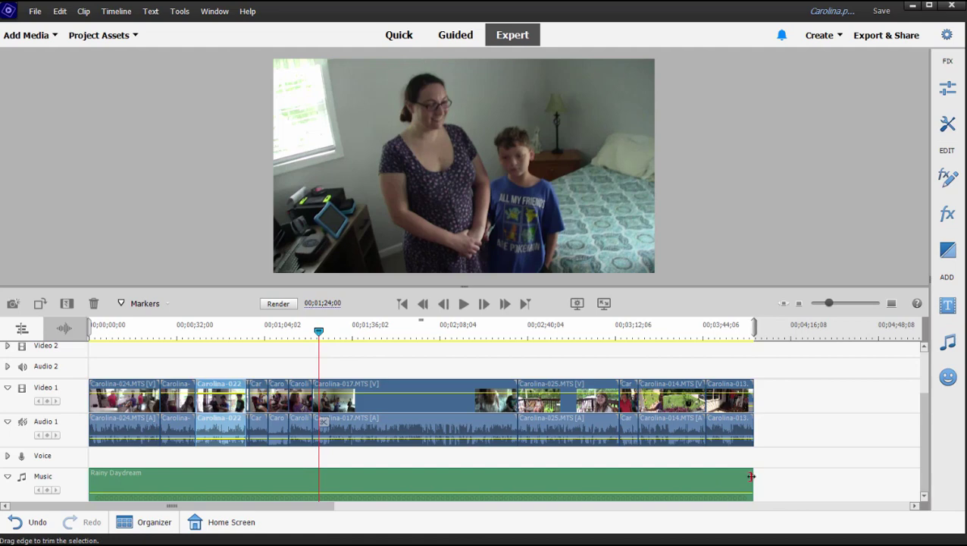
drag(751, 476, 310, 441)
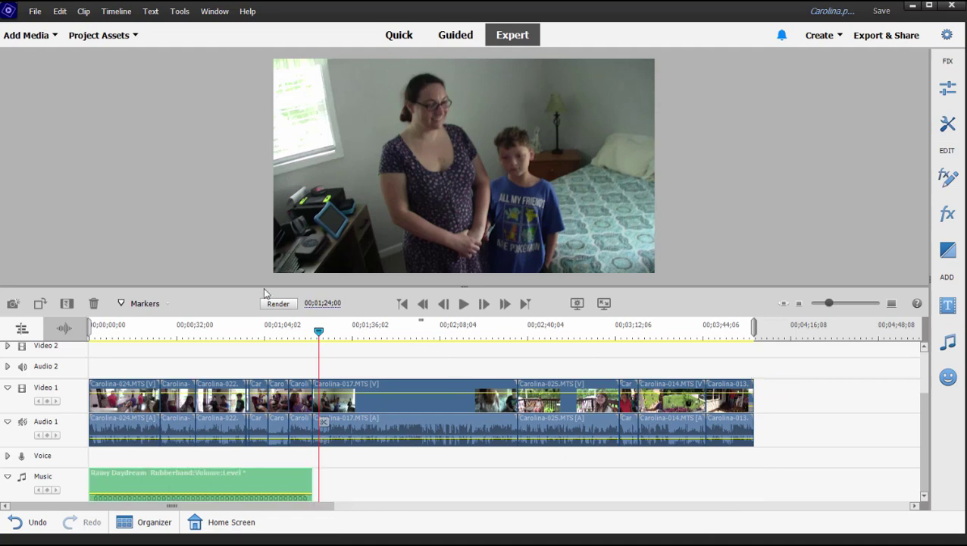
click(264, 327)
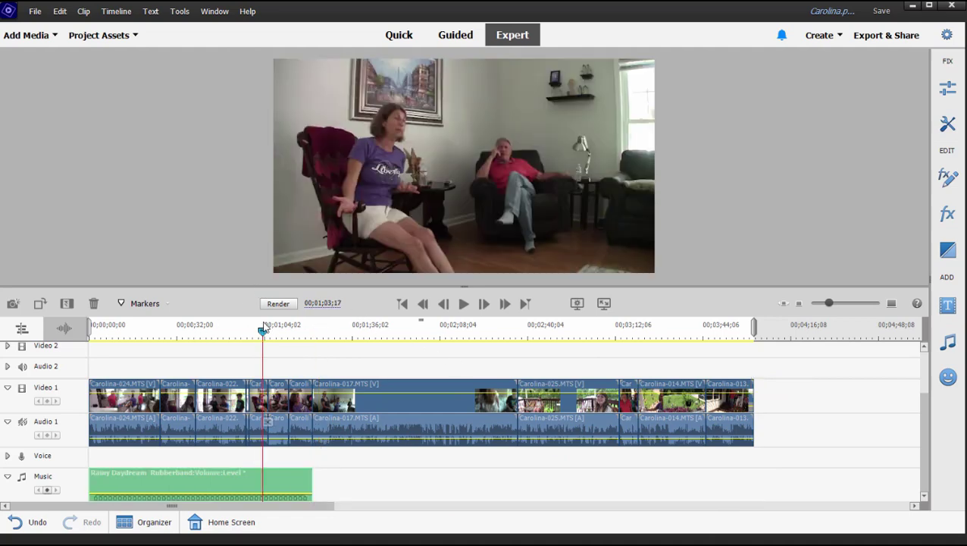
click(465, 303)
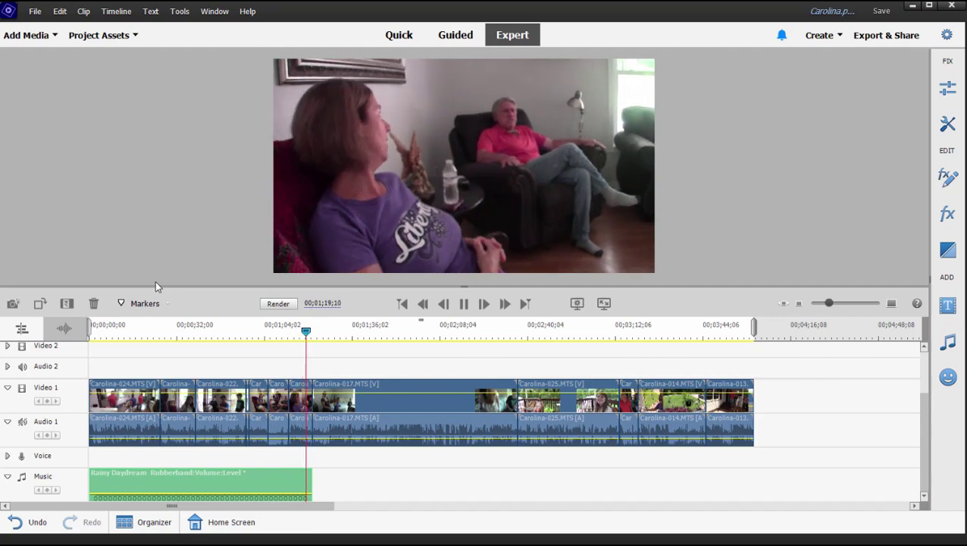
Pause playback and stretch the music clip out to about 00;03;50, just before the final clip.
click(464, 305)
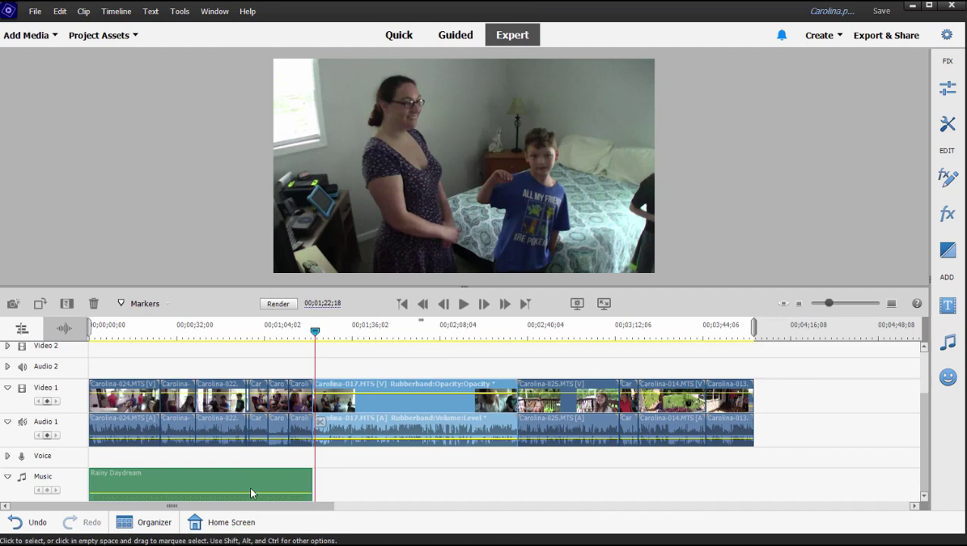
drag(313, 482, 704, 512)
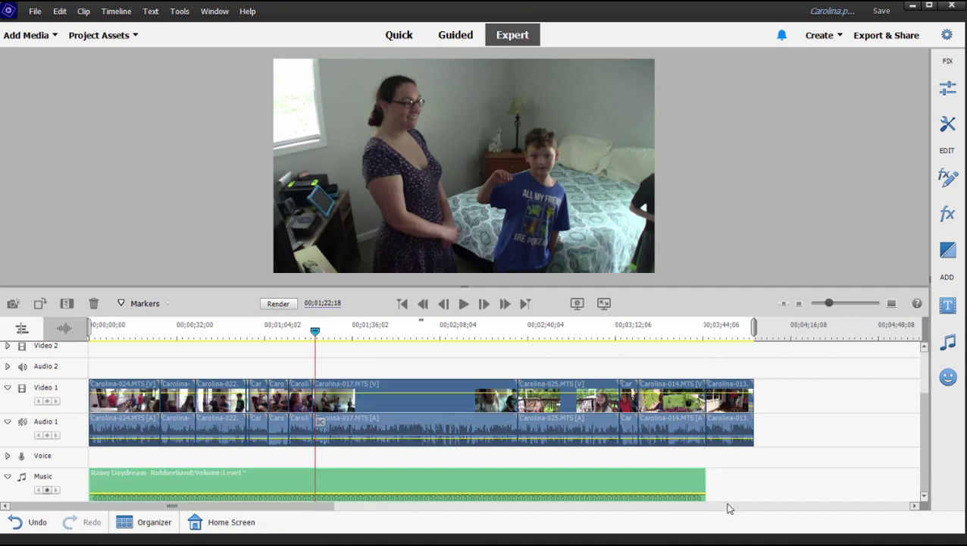